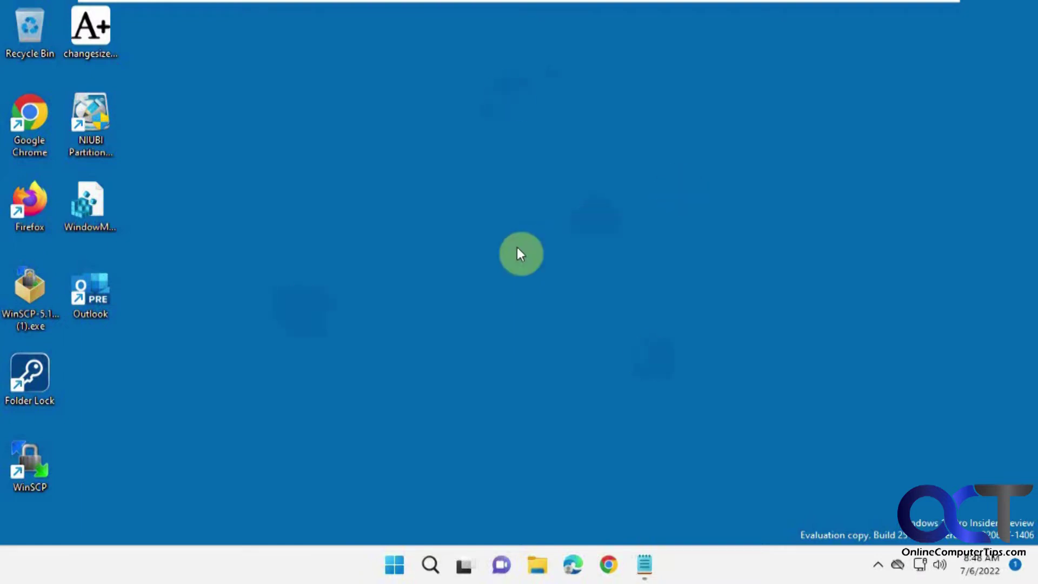
Step: Show the Pictures folder in File Explorer, with its Cars and Dogs subfolders and JPG photos
{"action": "left_click", "coordinate": [538, 566]}
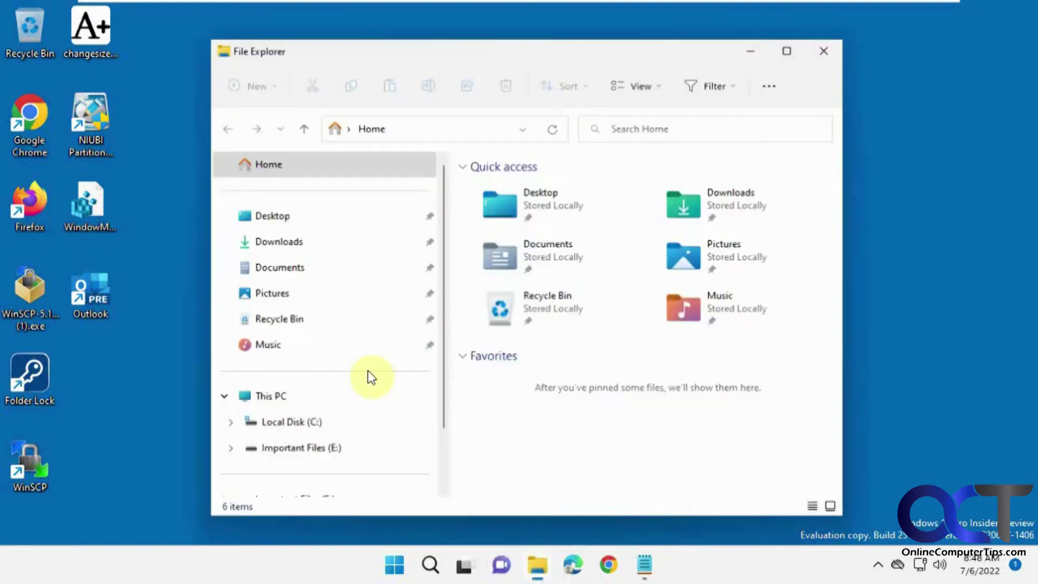
{"action": "left_click", "coordinate": [279, 294]}
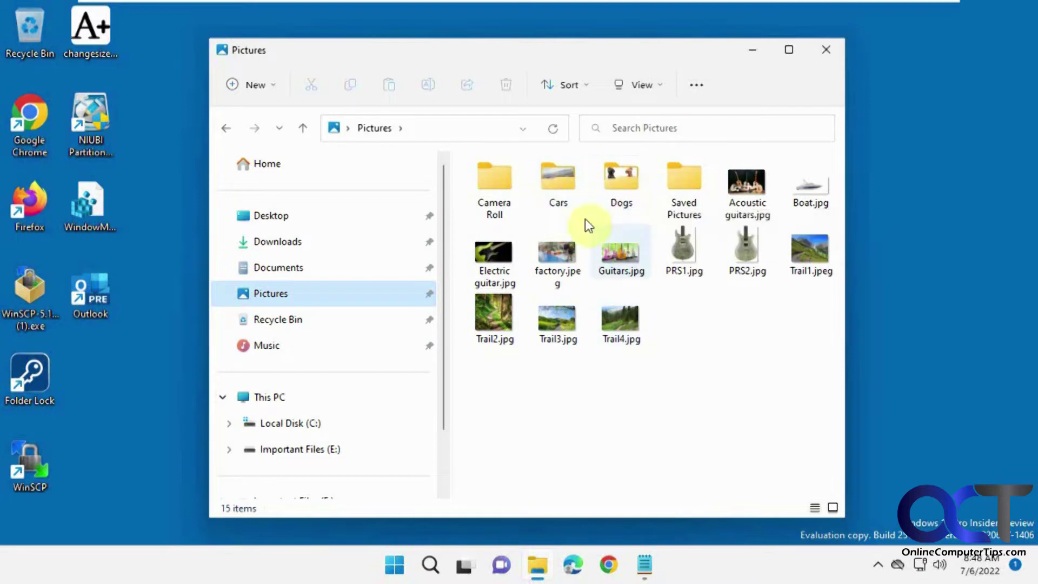
{"action": "right_click", "coordinate": [882, 329]}
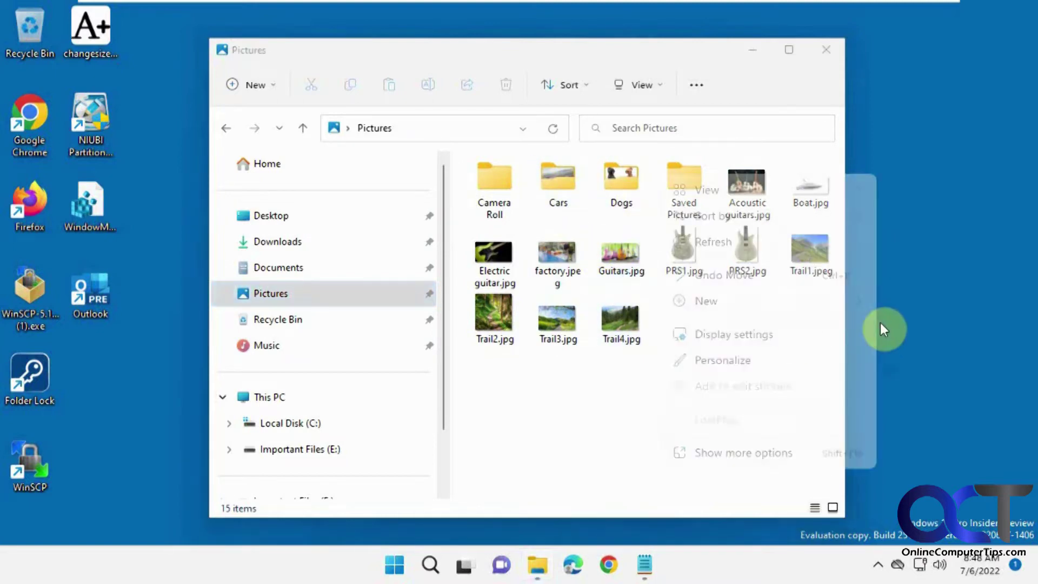
Step: Change the desktop background type from solid colour to Slideshow in Personalization > Background
{"action": "left_click", "coordinate": [763, 364]}
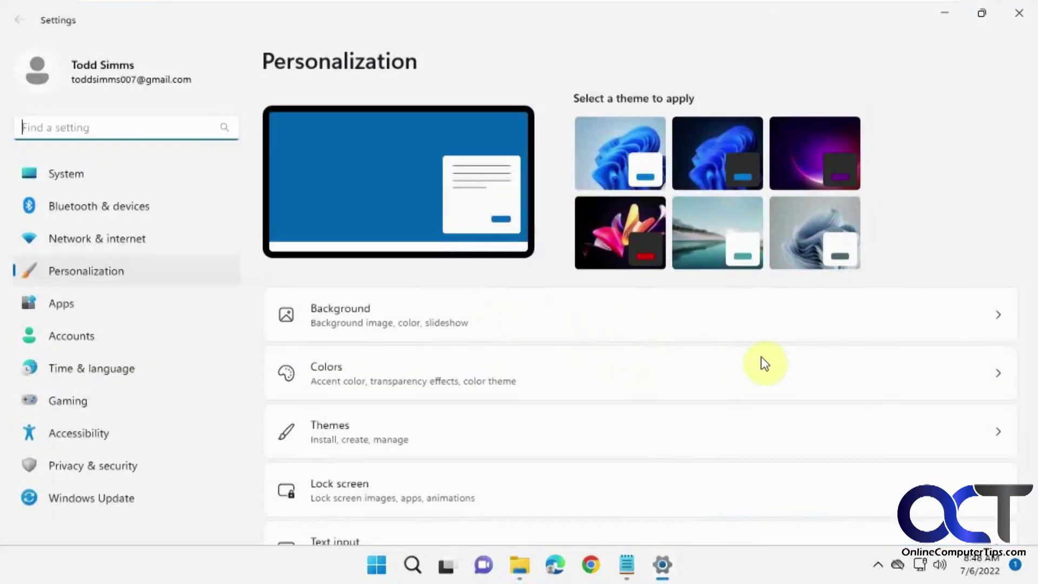
{"action": "left_click", "coordinate": [569, 325]}
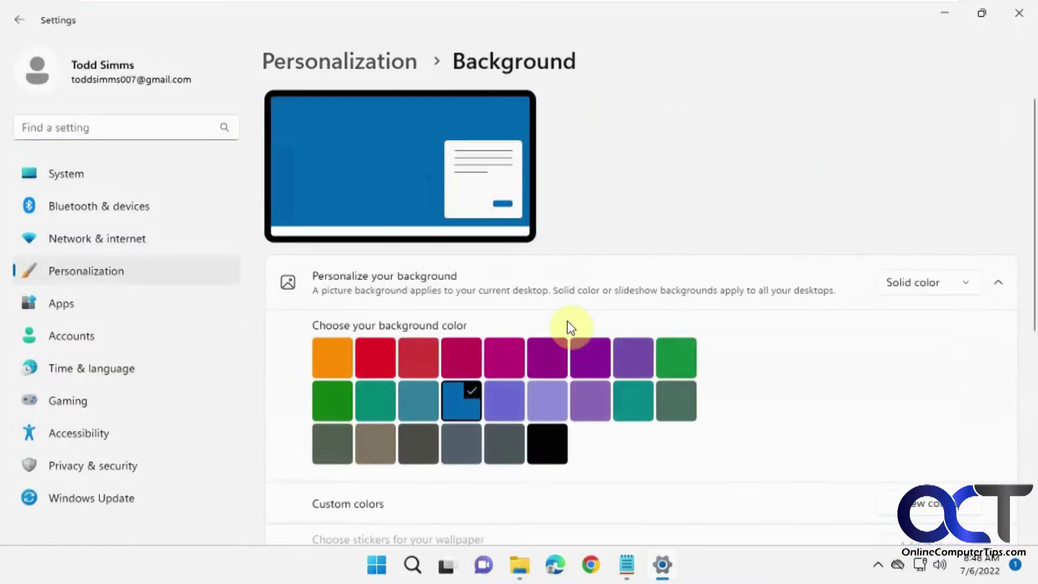
{"action": "left_click", "coordinate": [915, 282]}
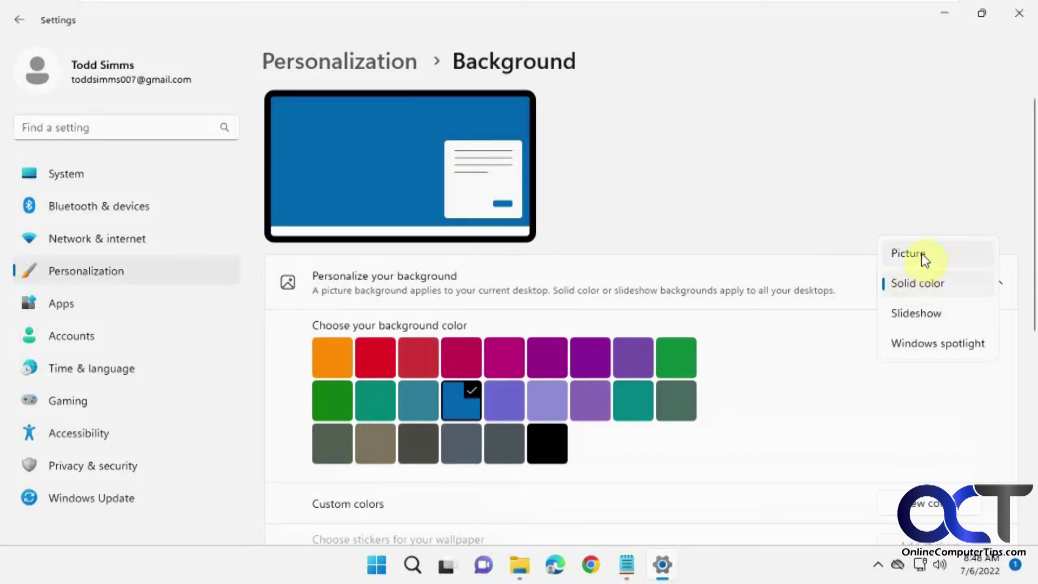
{"action": "left_click", "coordinate": [922, 316]}
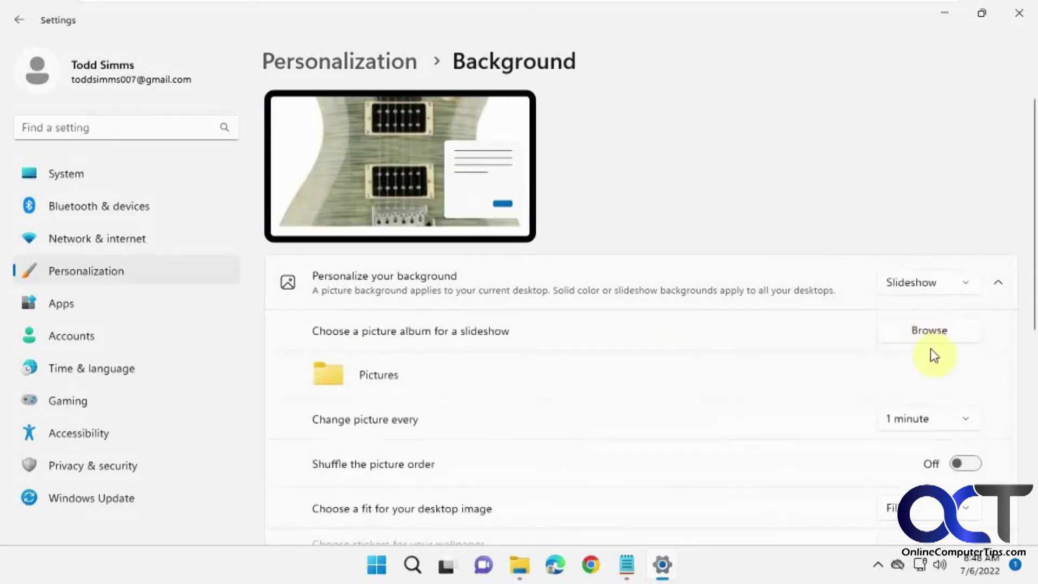
{"action": "left_click", "coordinate": [929, 333]}
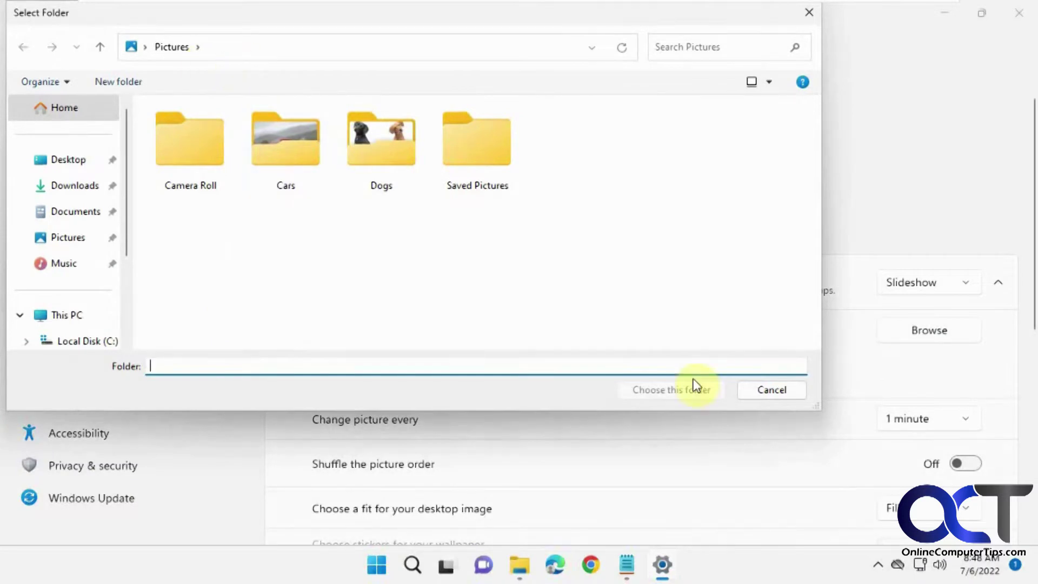
{"action": "left_click", "coordinate": [522, 573]}
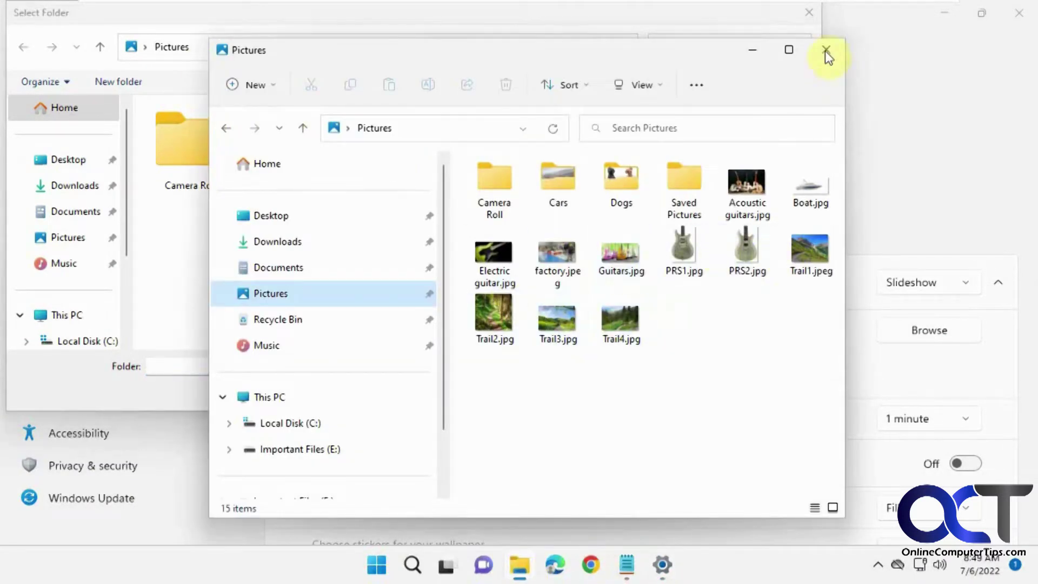
{"action": "left_click", "coordinate": [755, 52]}
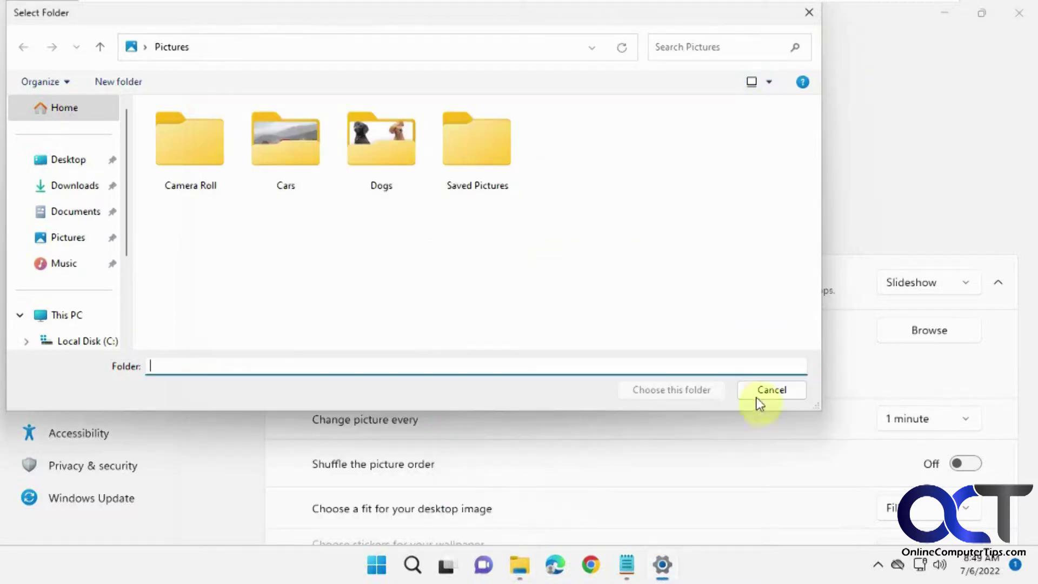
{"action": "left_click", "coordinate": [809, 13]}
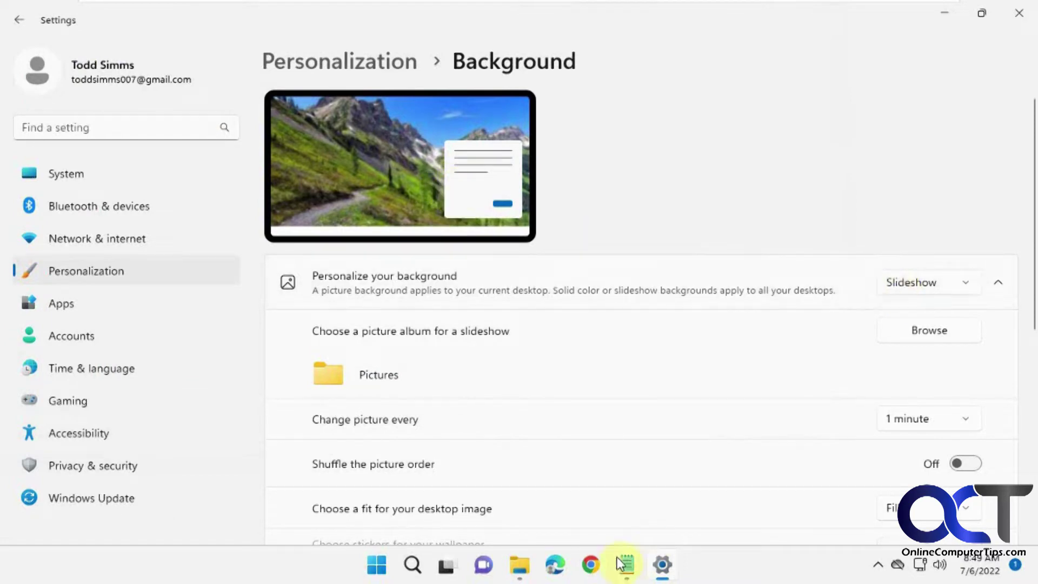
{"action": "left_click", "coordinate": [528, 573]}
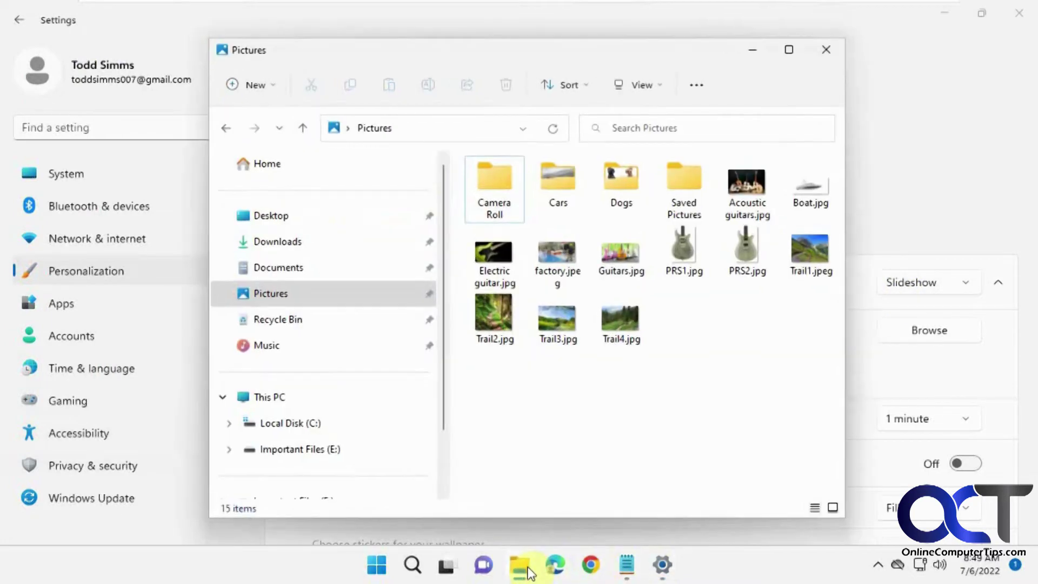
{"action": "left_click", "coordinate": [529, 573]}
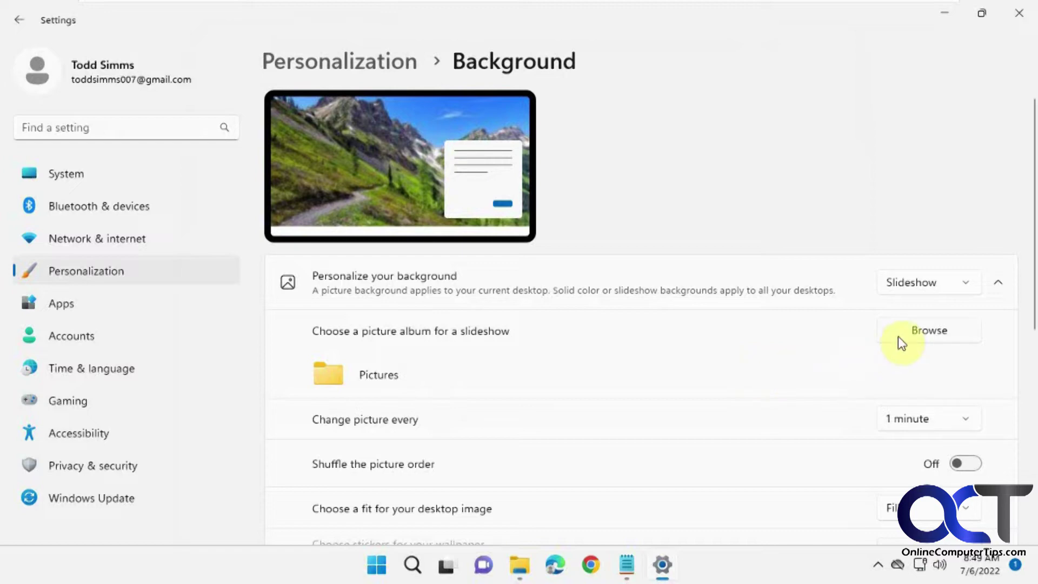
Step: Close Settings, show Libraries in File Explorer, and open the Pictures library's two locations
{"action": "left_click", "coordinate": [1011, 13]}
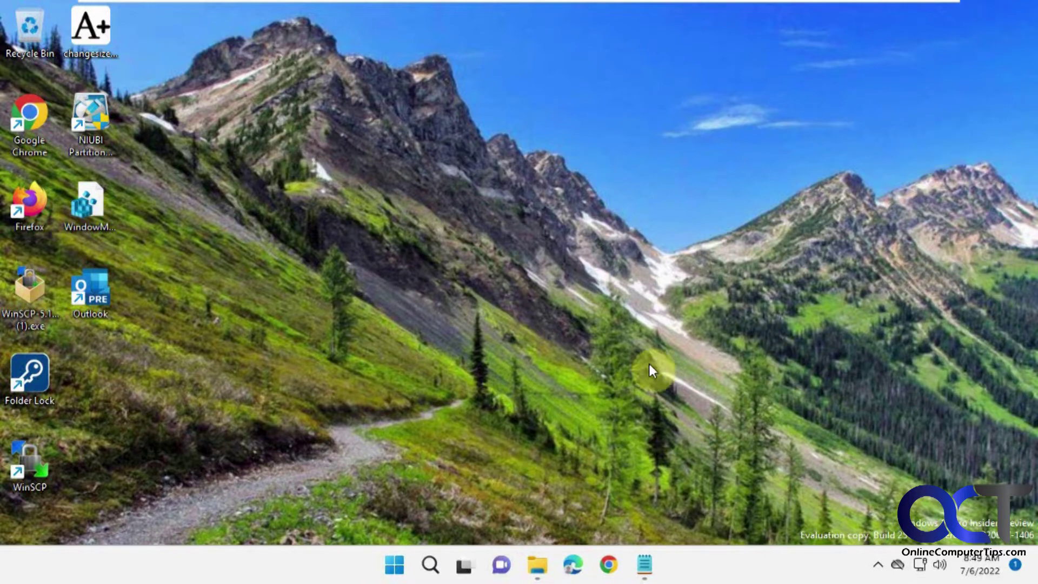
{"action": "left_click", "coordinate": [542, 571]}
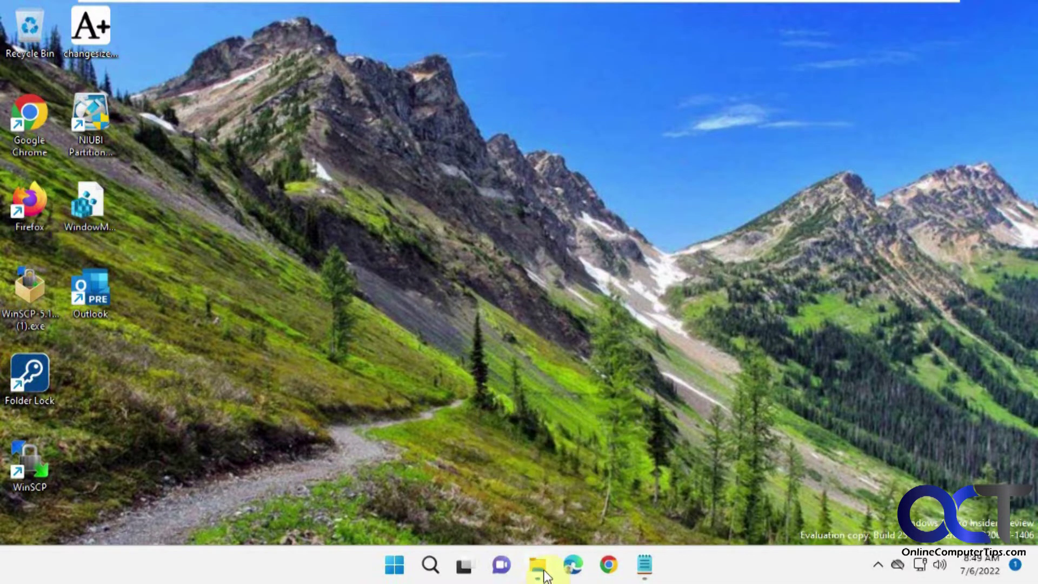
{"action": "mouse_move", "coordinate": [443, 324]}
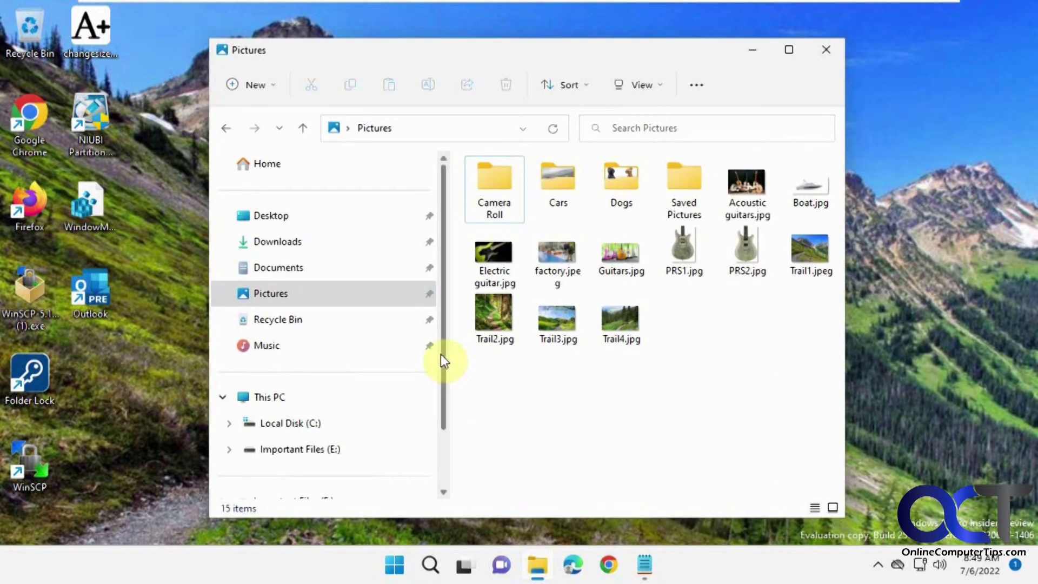
{"action": "scroll", "coordinate": [445, 357], "scroll_direction": "down", "scroll_amount": 3}
{"action": "scroll", "coordinate": [447, 420], "scroll_direction": "down", "scroll_amount": 1}
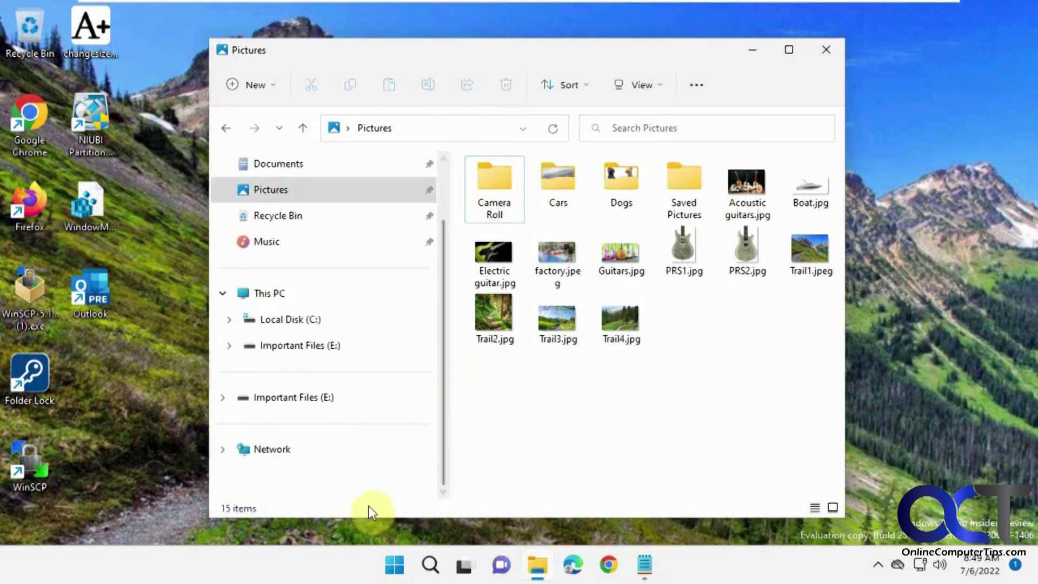
{"action": "right_click", "coordinate": [320, 497]}
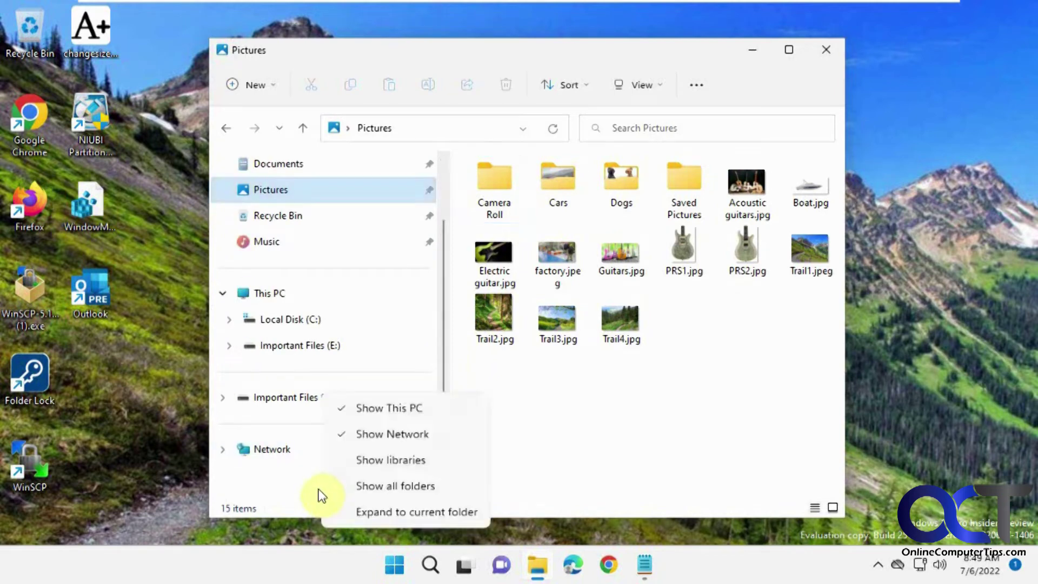
{"action": "left_click", "coordinate": [349, 457]}
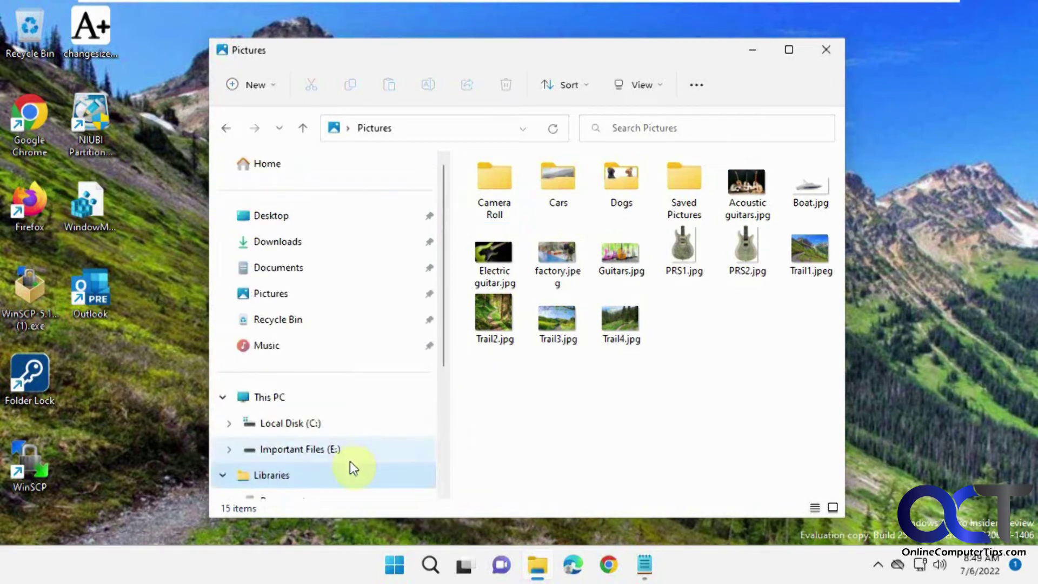
{"action": "scroll", "coordinate": [337, 469], "scroll_direction": "down", "scroll_amount": 3}
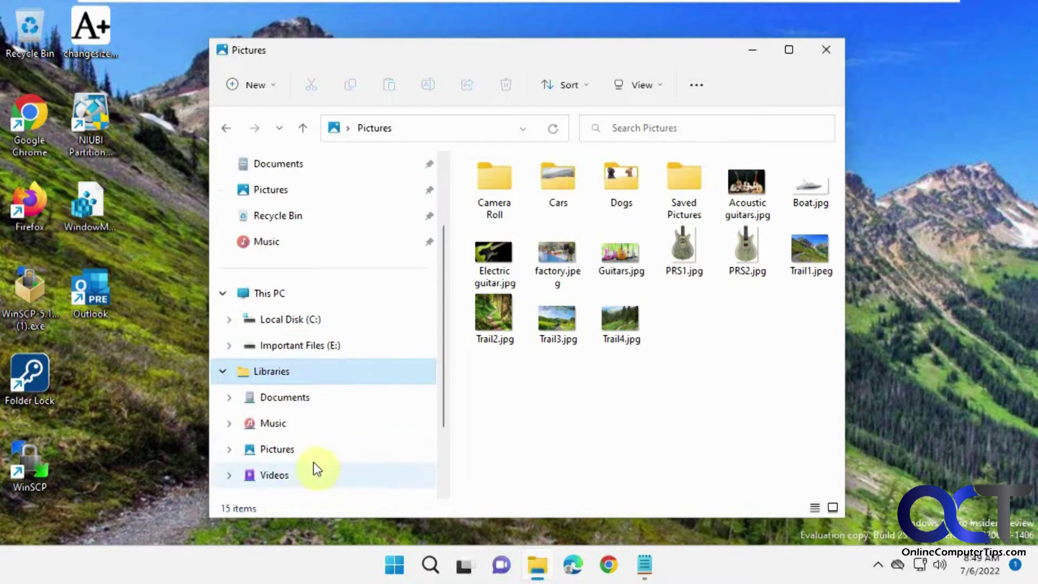
{"action": "left_click", "coordinate": [281, 454]}
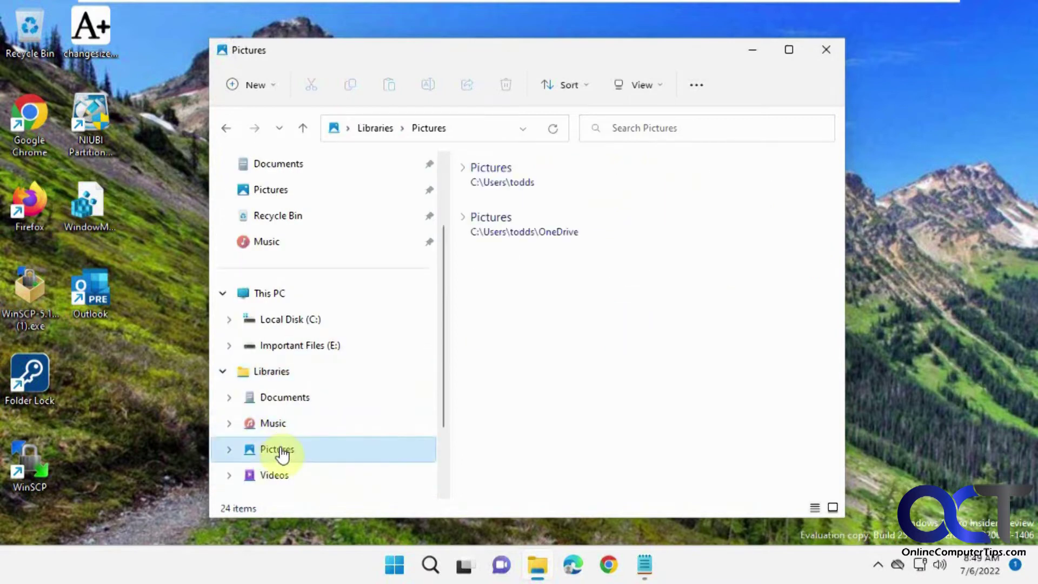
{"action": "left_click", "coordinate": [465, 169]}
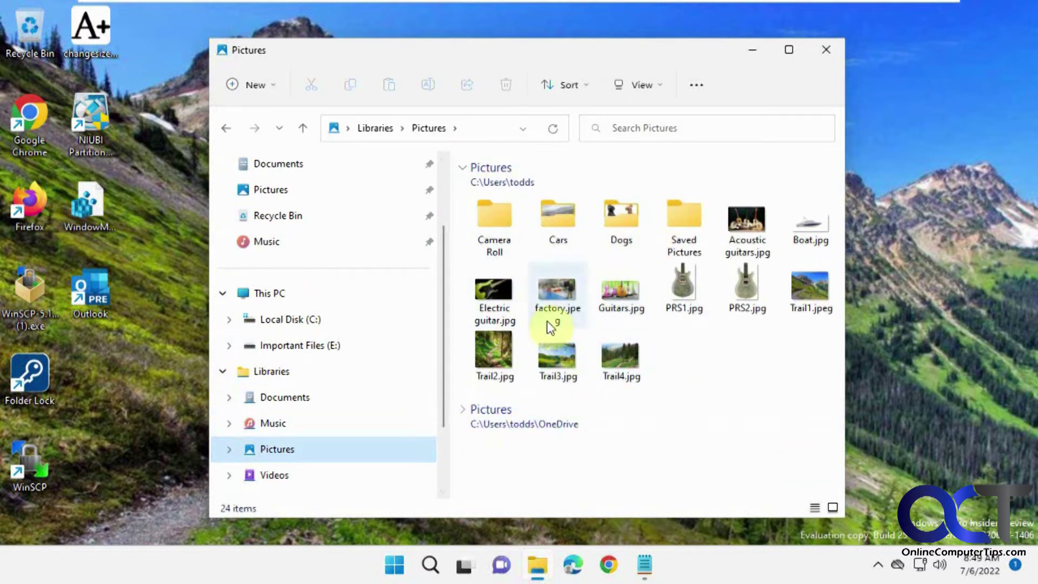
Step: Return to Personalization > Background settings to browse for a new slideshow album
{"action": "right_click", "coordinate": [867, 339]}
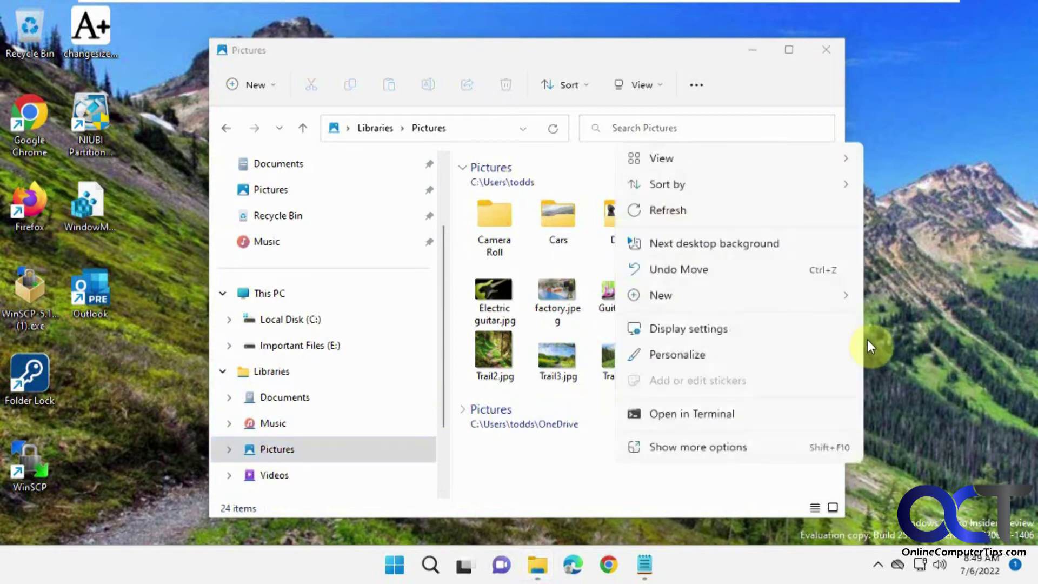
{"action": "left_click", "coordinate": [734, 360]}
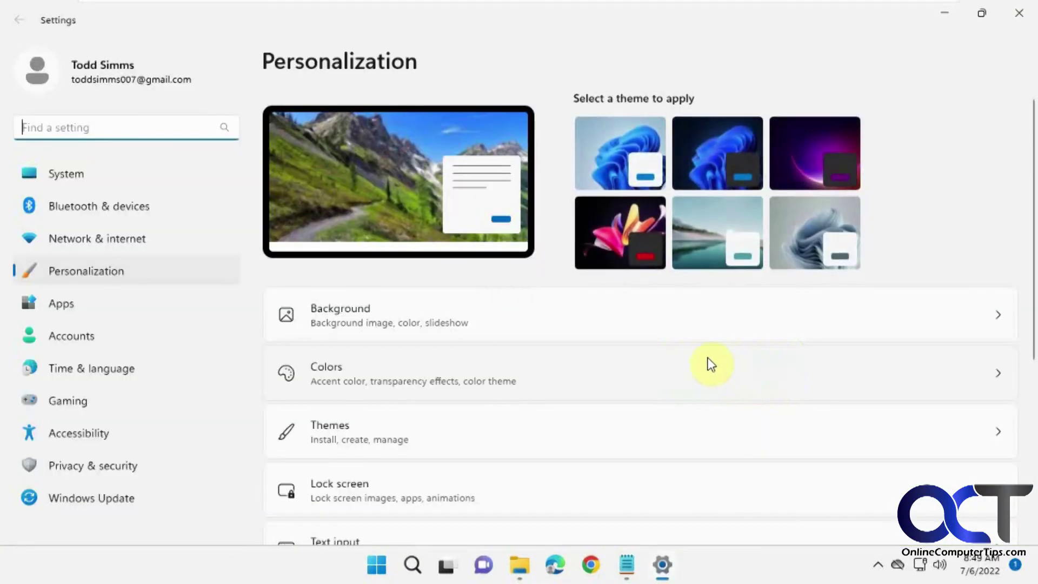
{"action": "left_click", "coordinate": [808, 329]}
{"action": "left_click", "coordinate": [941, 334]}
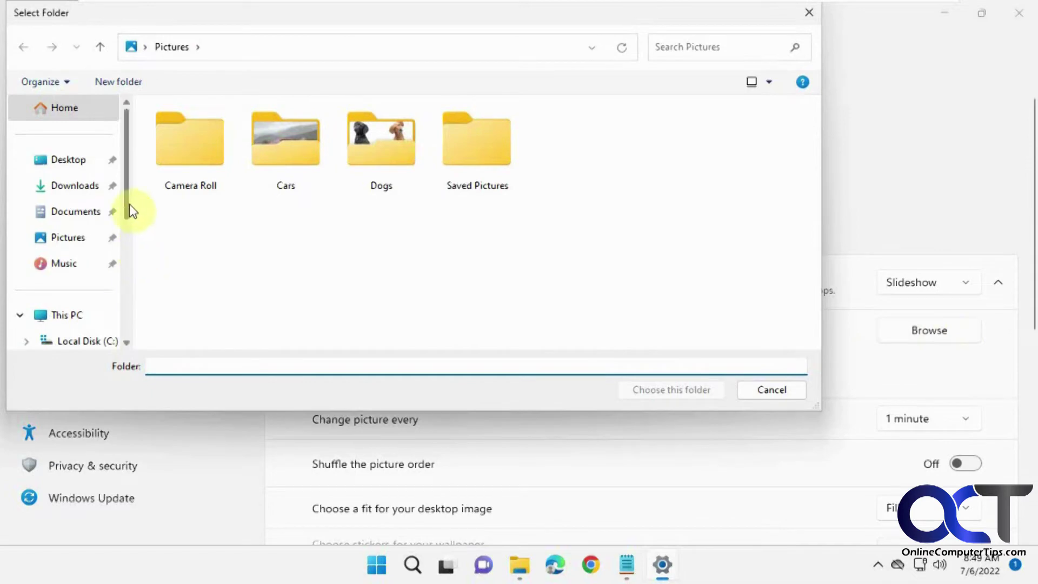
{"action": "scroll", "coordinate": [128, 243], "scroll_direction": "down", "scroll_amount": 1}
{"action": "scroll", "coordinate": [128, 276], "scroll_direction": "down", "scroll_amount": 1}
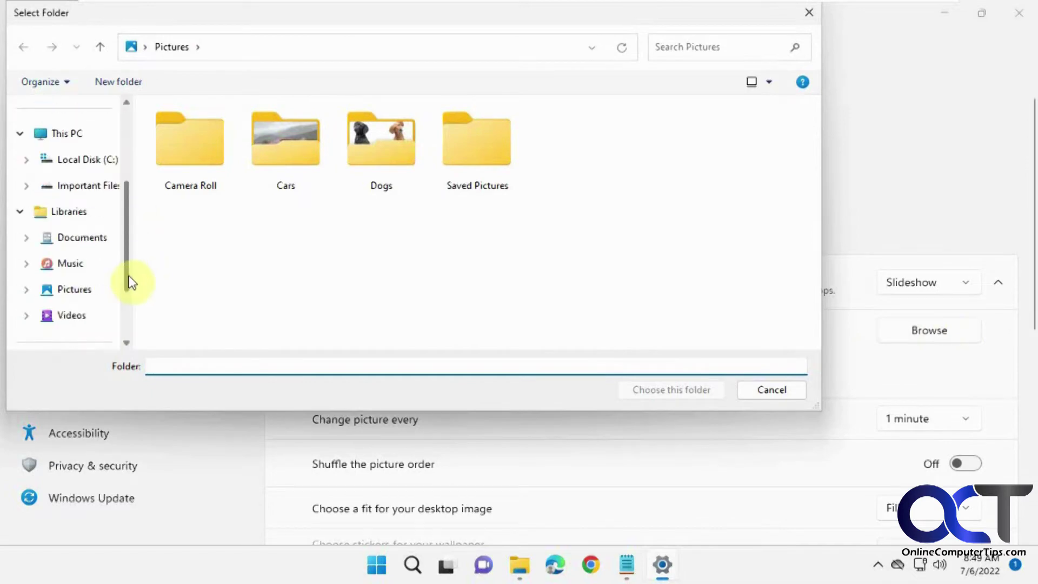
Step: Try the Pictures library as the album, dismiss the library warning, and cancel folder selection
{"action": "left_click", "coordinate": [81, 291]}
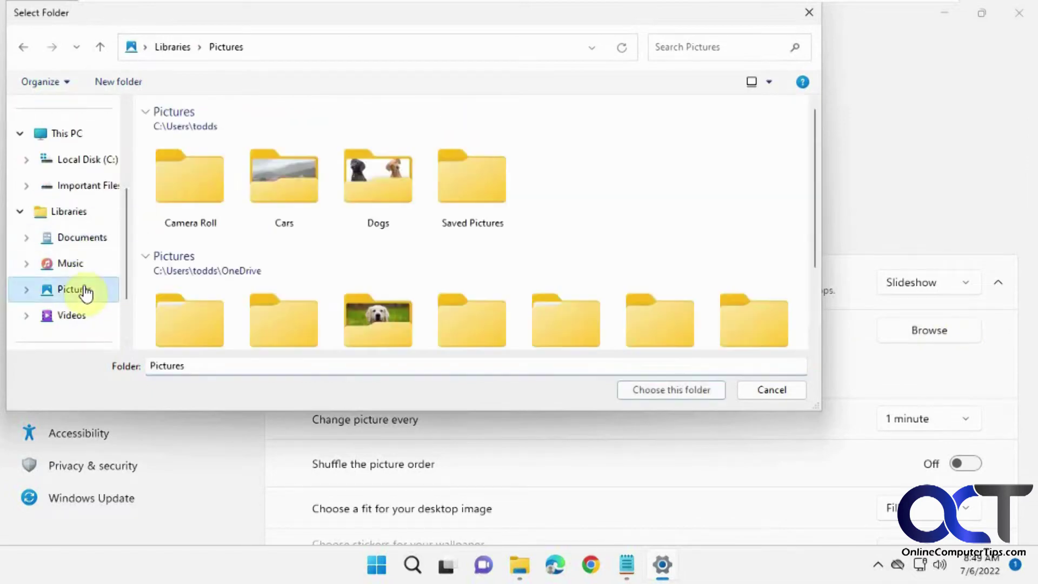
{"action": "left_click", "coordinate": [679, 390]}
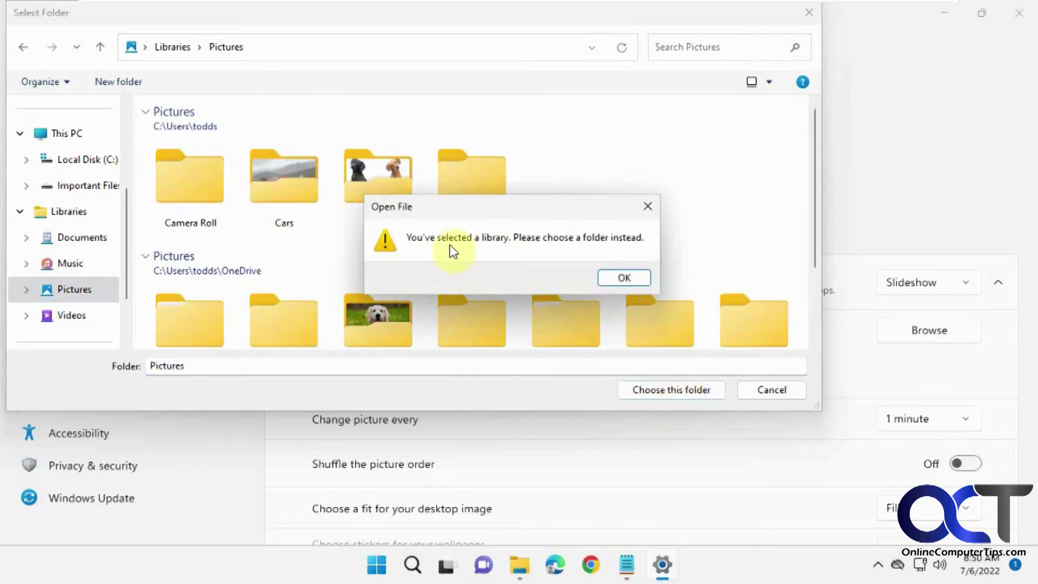
{"action": "left_click", "coordinate": [622, 280]}
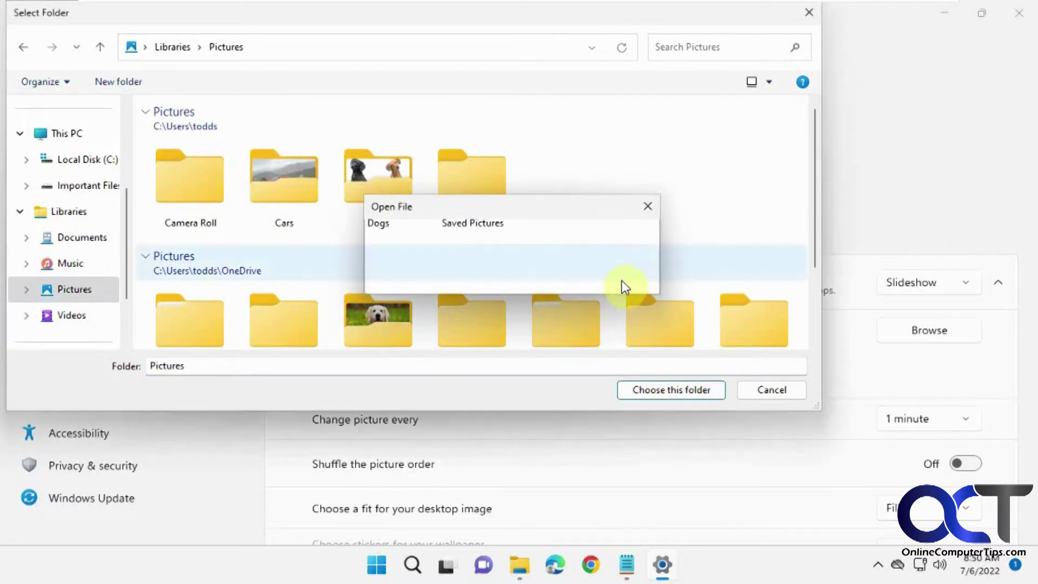
{"action": "left_click", "coordinate": [767, 389]}
Step: Close Settings and copy the saved shell command from the Notepad note
{"action": "left_click", "coordinate": [1019, 14]}
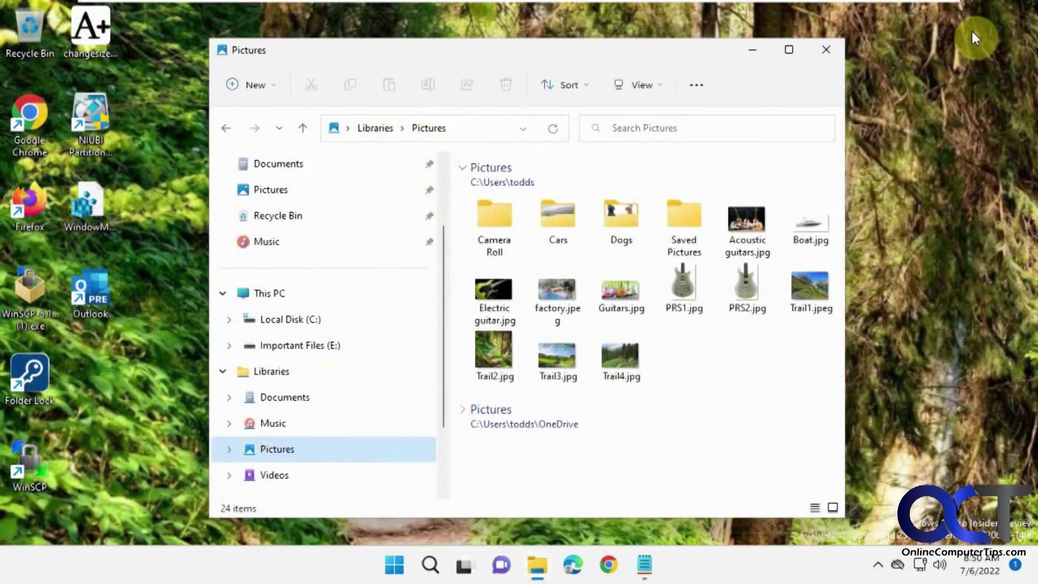
{"action": "left_click", "coordinate": [752, 52]}
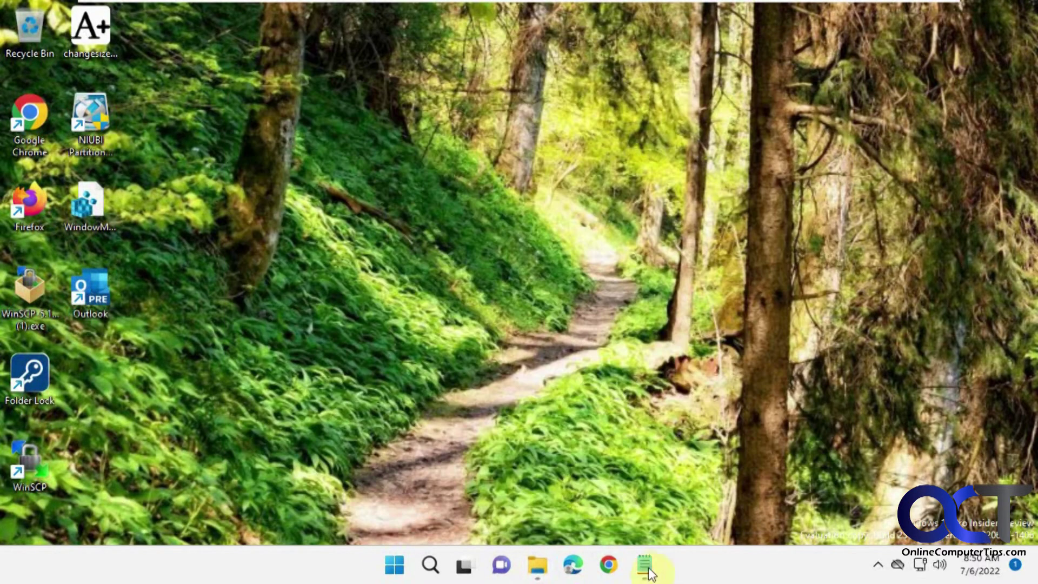
{"action": "left_click", "coordinate": [646, 565]}
{"action": "left_click_drag", "start_coordinate": [398, 139], "coordinate": [297, 123]}
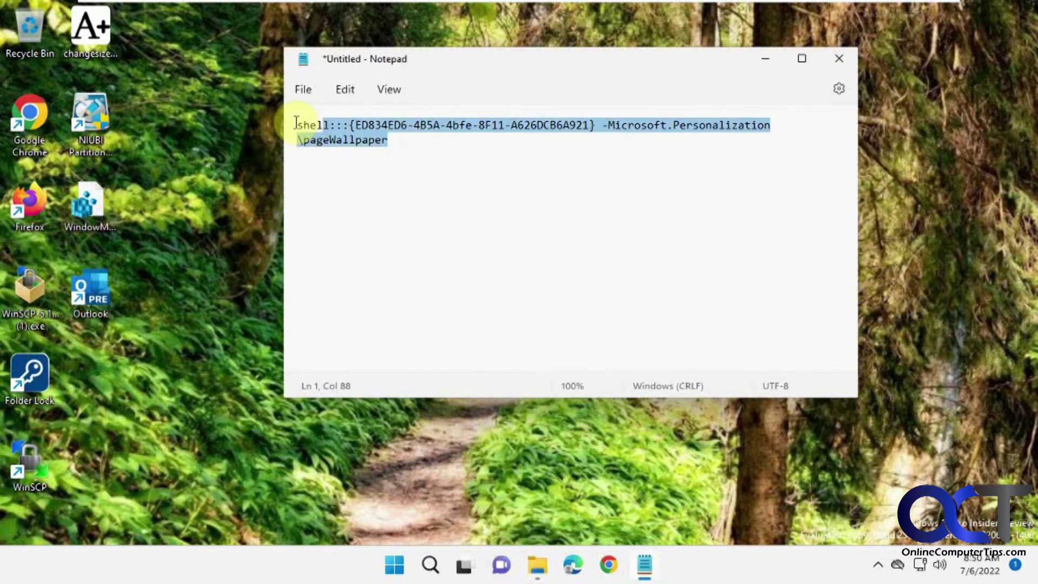
{"action": "right_click", "coordinate": [321, 126]}
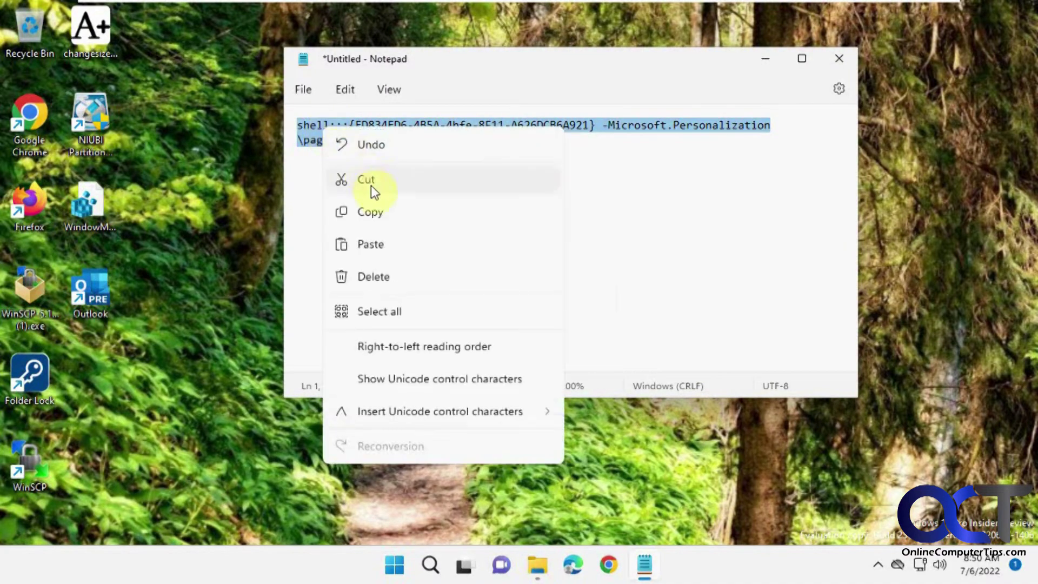
{"action": "left_click", "coordinate": [372, 202]}
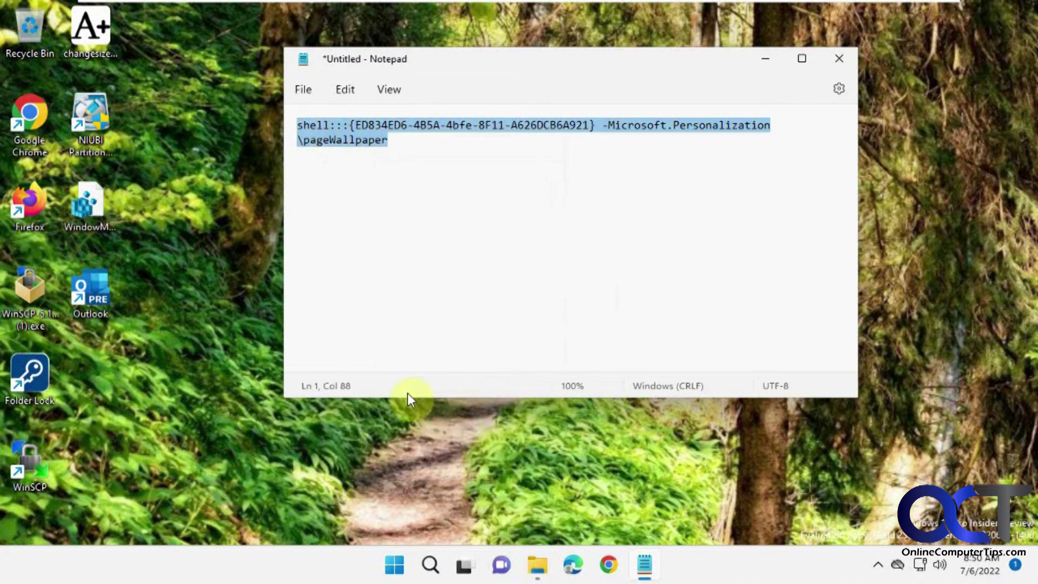
Step: Run the copied shell command in the Run dialog to open the classic Desktop Background panel
{"action": "left_click", "coordinate": [395, 565]}
{"action": "left_click", "coordinate": [434, 84]}
{"action": "type", "text": "r"}
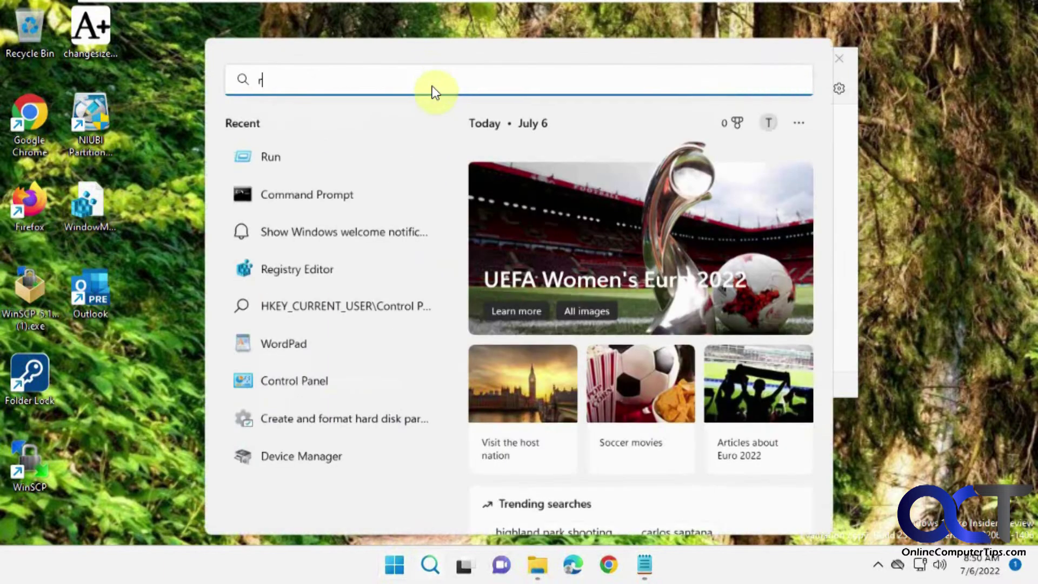
{"action": "type", "text": "un"}
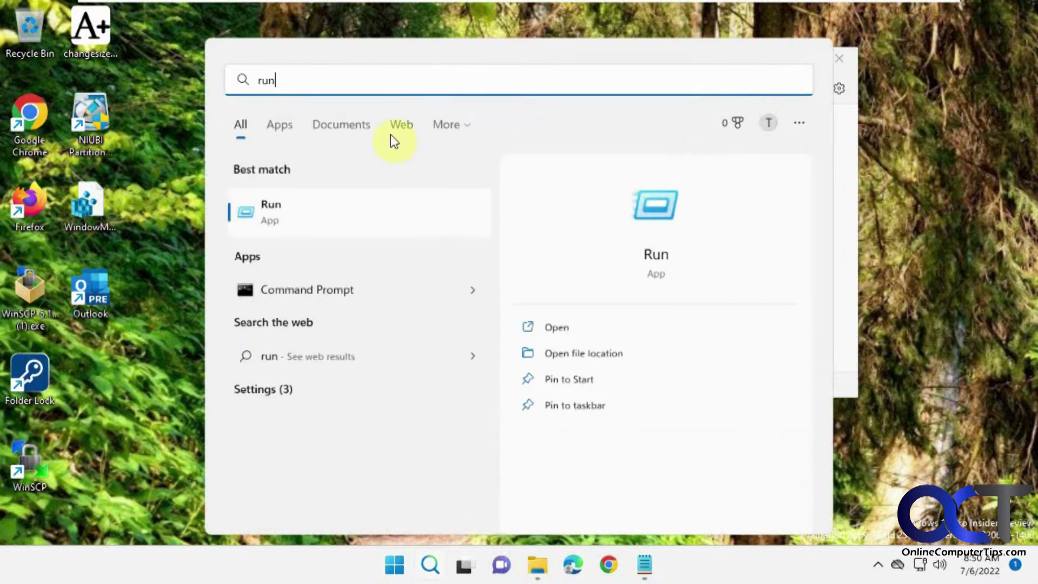
{"action": "left_click", "coordinate": [270, 208]}
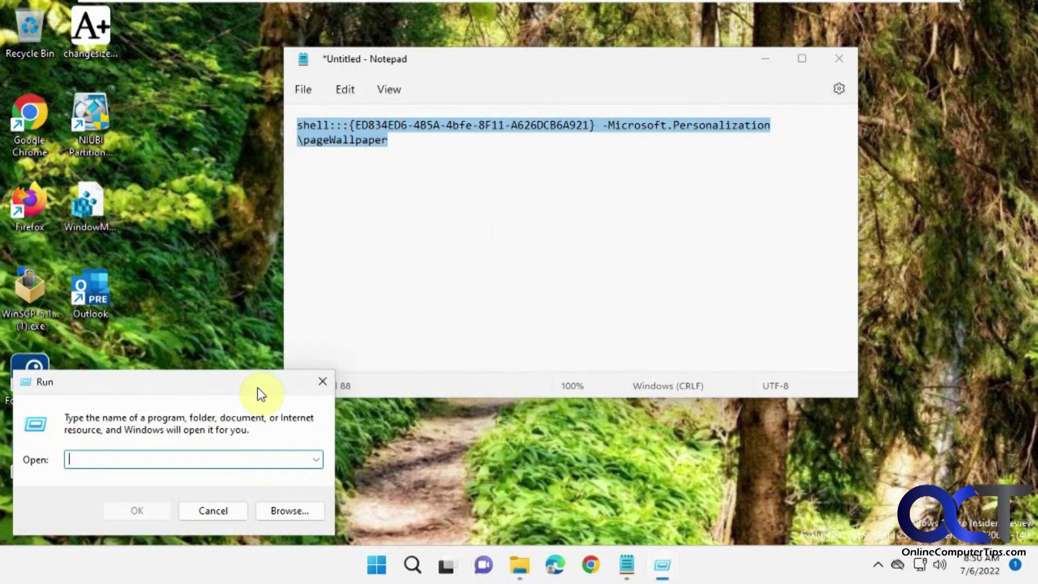
{"action": "key", "text": "ctrl+v"}
{"action": "left_click", "coordinate": [154, 514]}
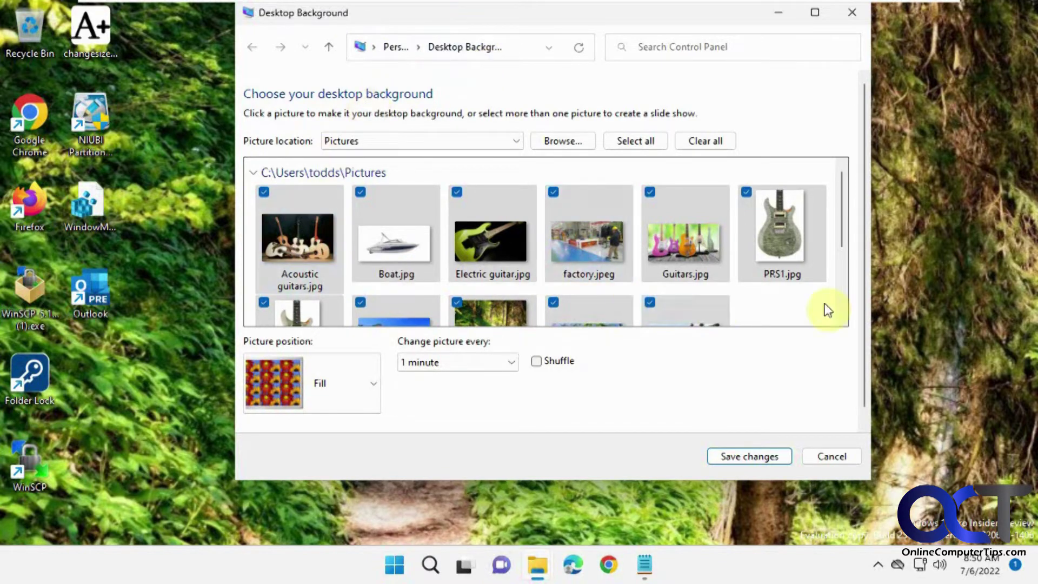
{"action": "mouse_move", "coordinate": [844, 228]}
{"action": "left_mouse_down"}
{"action": "mouse_move", "coordinate": [844, 240]}
{"action": "mouse_move", "coordinate": [845, 213]}
{"action": "left_mouse_up"}
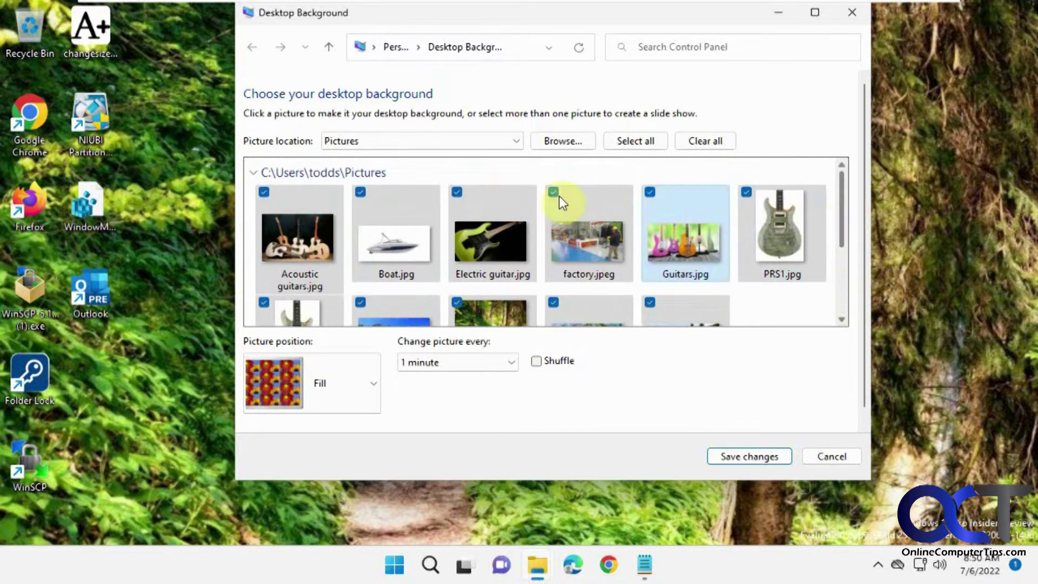
Step: Set the picture location to the Libraries > Pictures library
{"action": "left_click", "coordinate": [559, 141]}
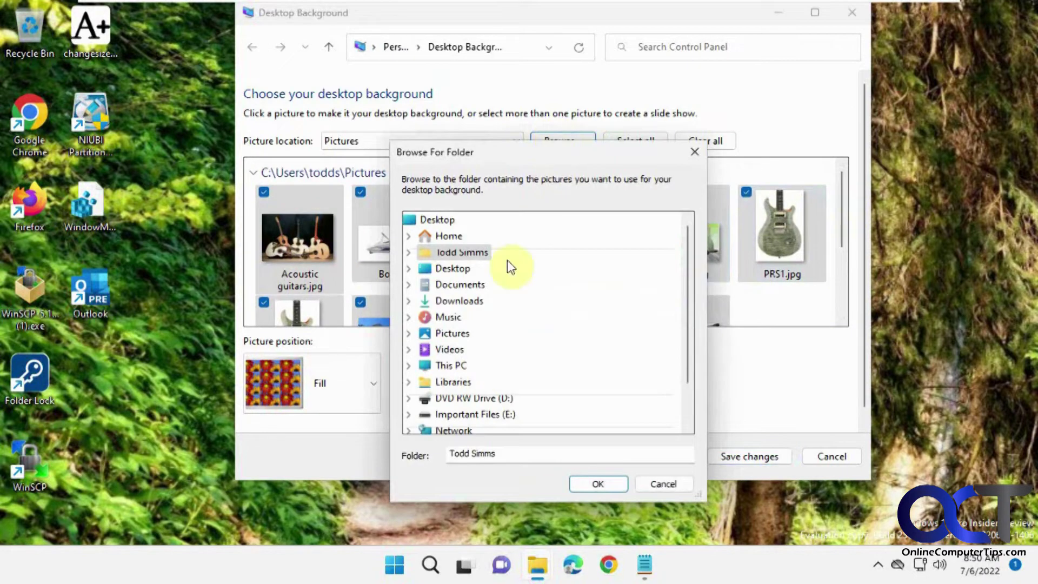
{"action": "left_click", "coordinate": [409, 382]}
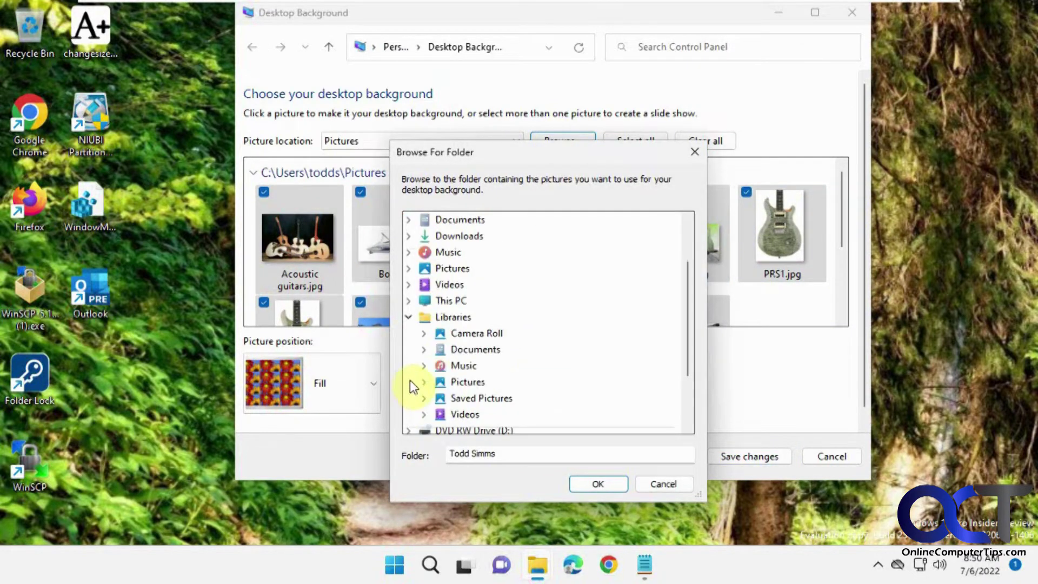
{"action": "double_click", "coordinate": [472, 383]}
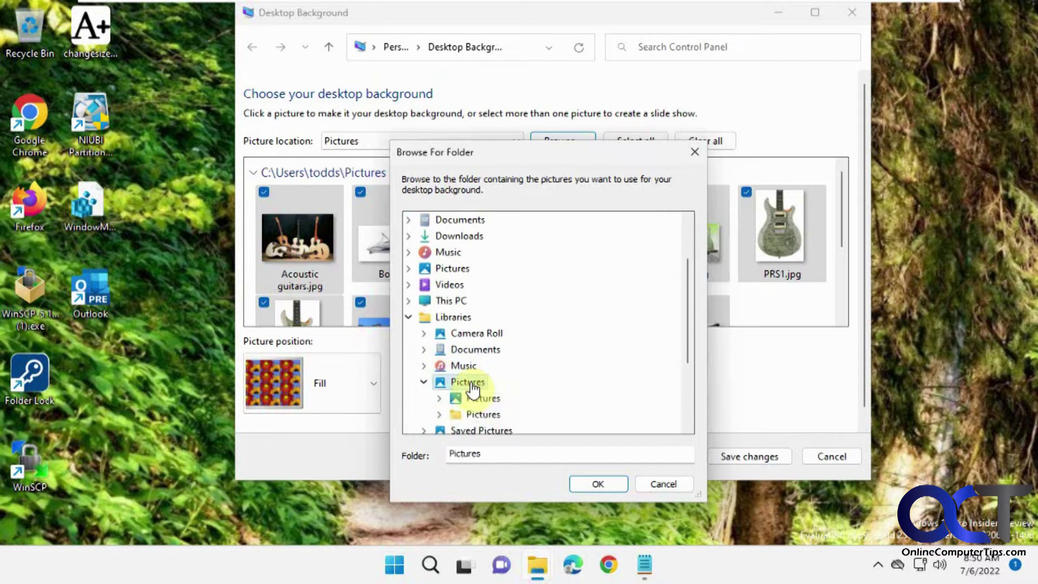
{"action": "left_click", "coordinate": [589, 481]}
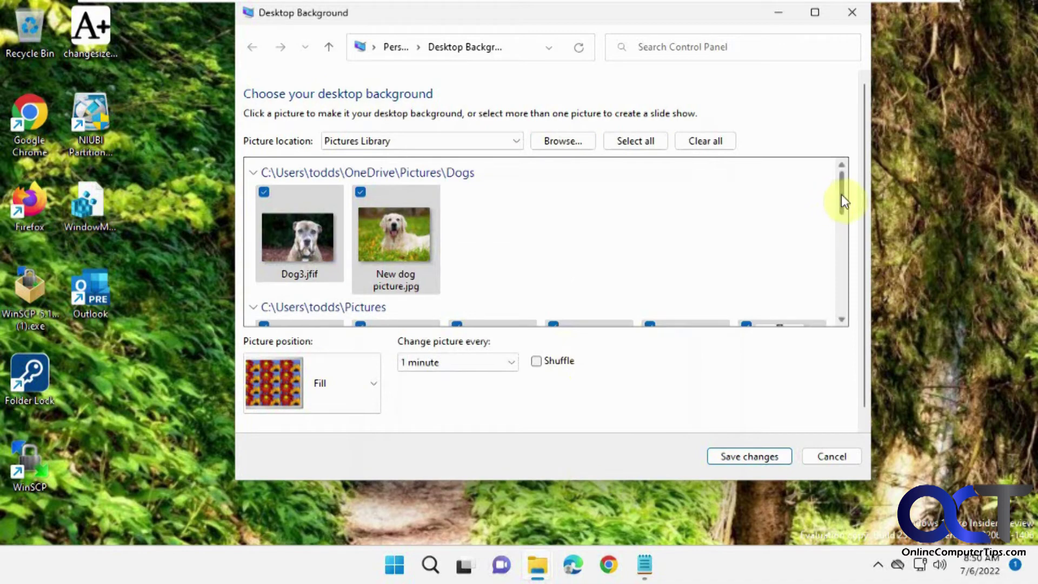
{"action": "left_click_drag", "start_coordinate": [844, 198], "coordinate": [848, 269]}
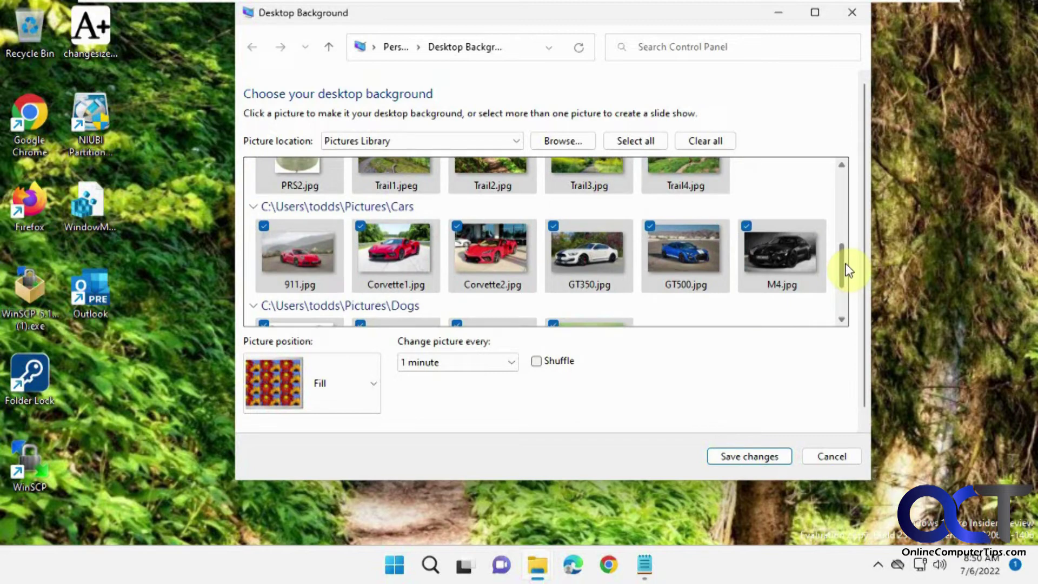
{"action": "left_click_drag", "start_coordinate": [848, 270], "coordinate": [849, 197]}
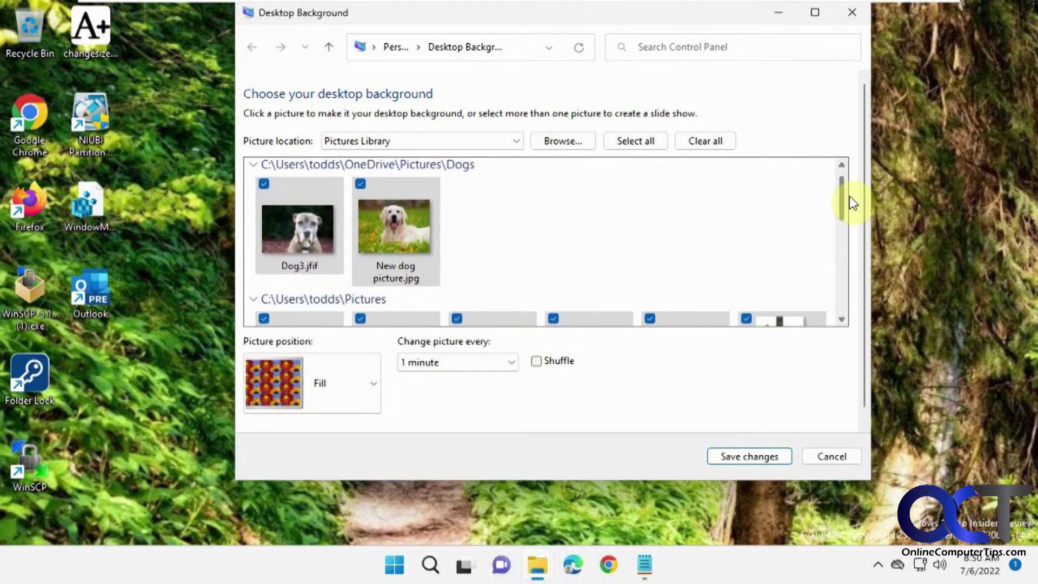
Step: Change pictures every 10 seconds with shuffle on, and save the changes
{"action": "left_click", "coordinate": [507, 362]}
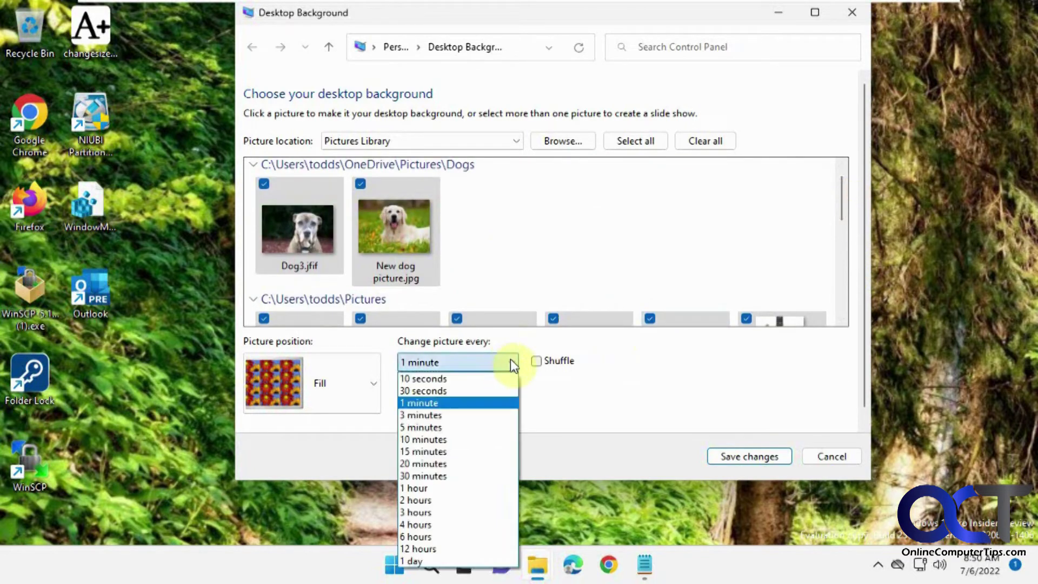
{"action": "left_click", "coordinate": [485, 378]}
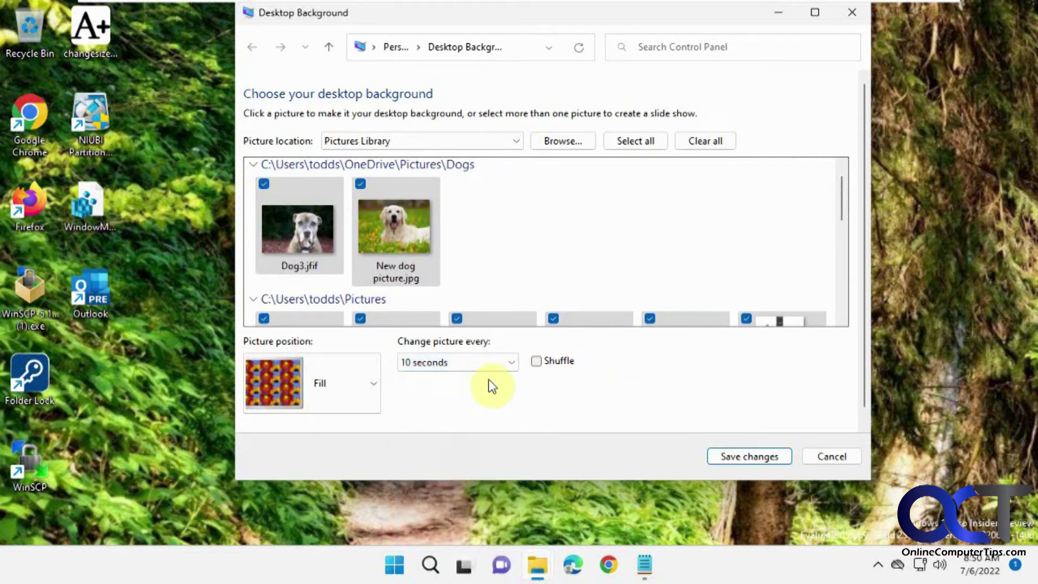
{"action": "left_click", "coordinate": [534, 359]}
{"action": "left_click", "coordinate": [733, 454]}
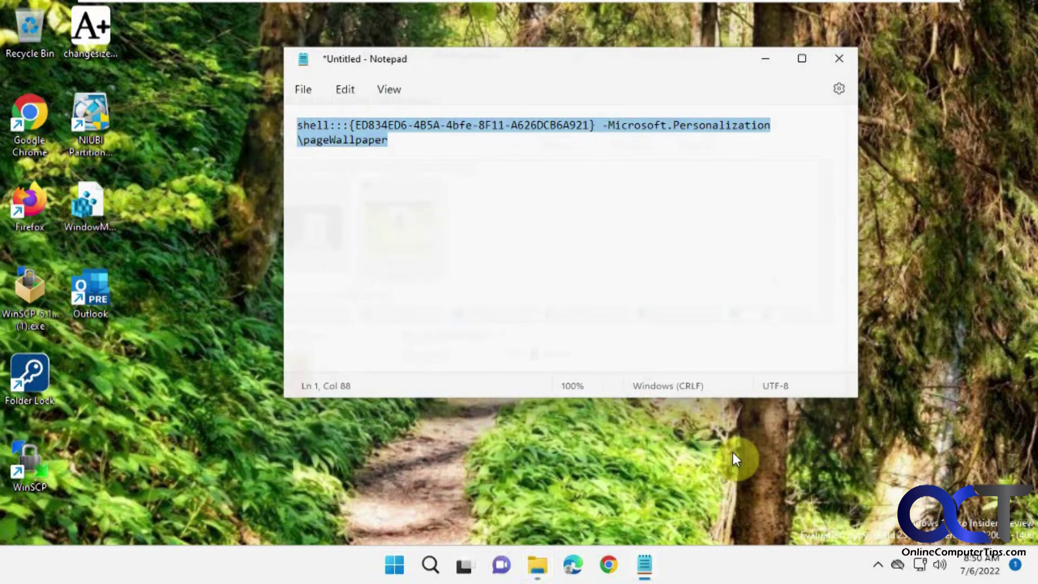
Step: Move aside and minimize Notepad so the pug slideshow wallpaper fills the desktop
{"action": "left_click_drag", "start_coordinate": [760, 62], "coordinate": [721, 98]}
{"action": "left_click", "coordinate": [758, 86]}
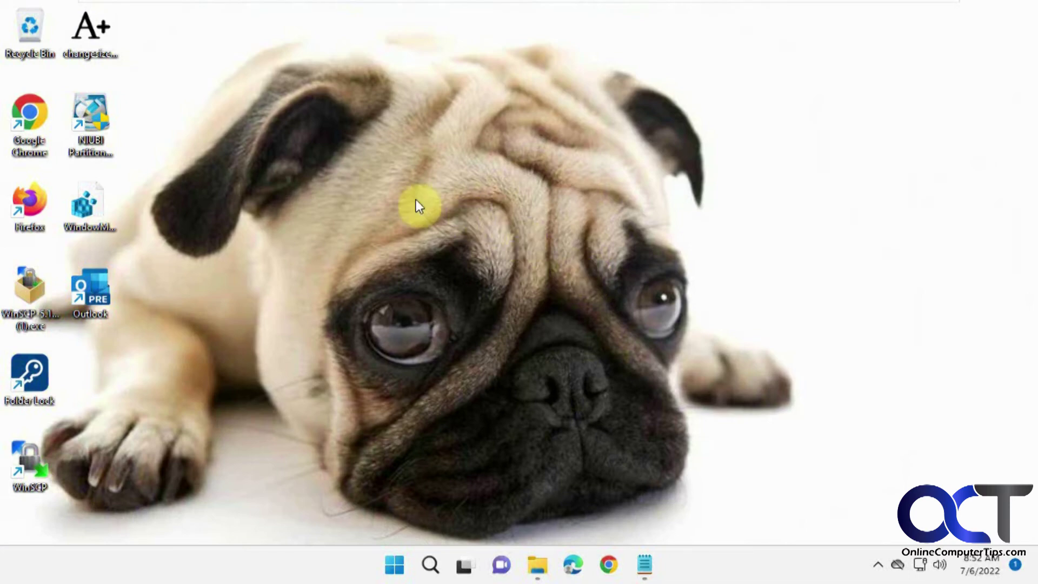
{"action": "right_click", "coordinate": [513, 284]}
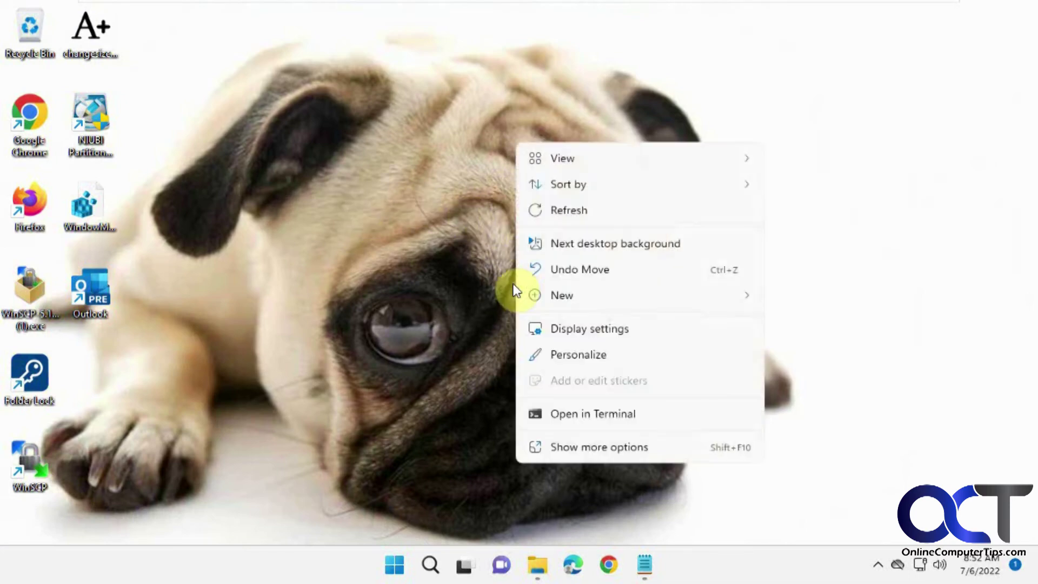
Step: Confirm Pictures Library is the shuffled slideshow album on the Background page, then bring Notepad back
{"action": "left_click", "coordinate": [596, 357]}
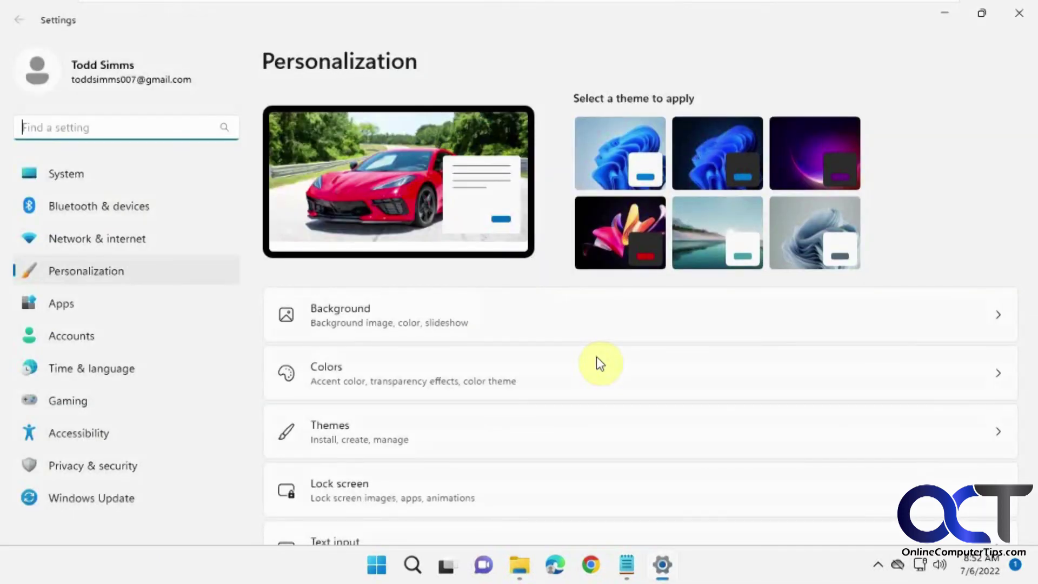
{"action": "left_click", "coordinate": [638, 324]}
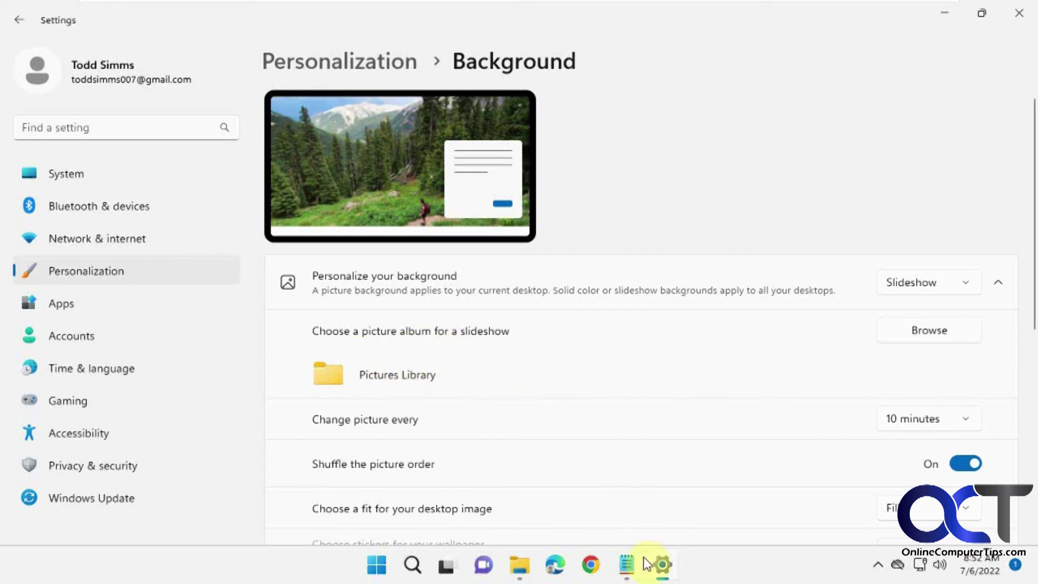
{"action": "left_click", "coordinate": [626, 563]}
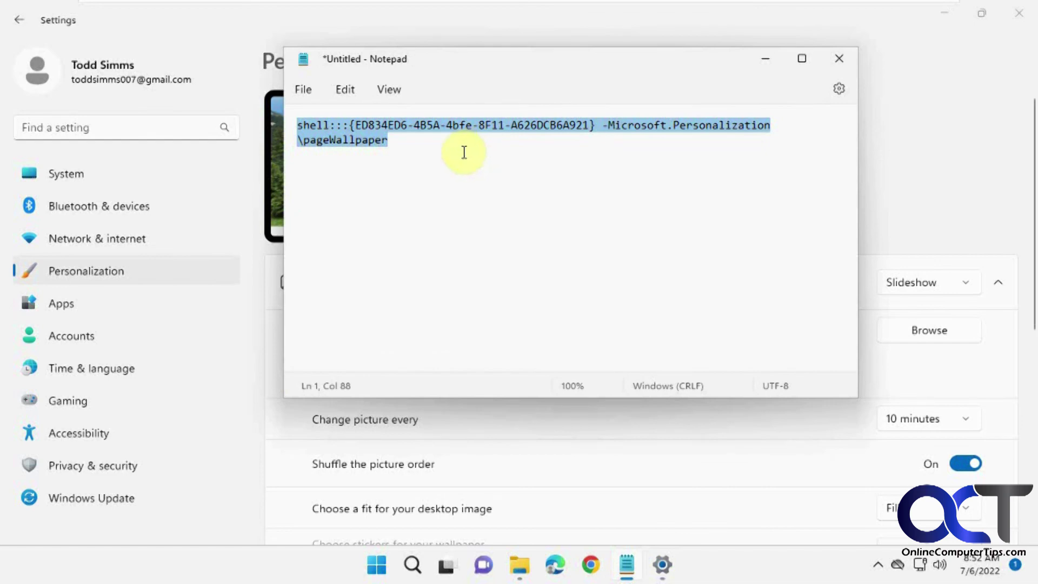